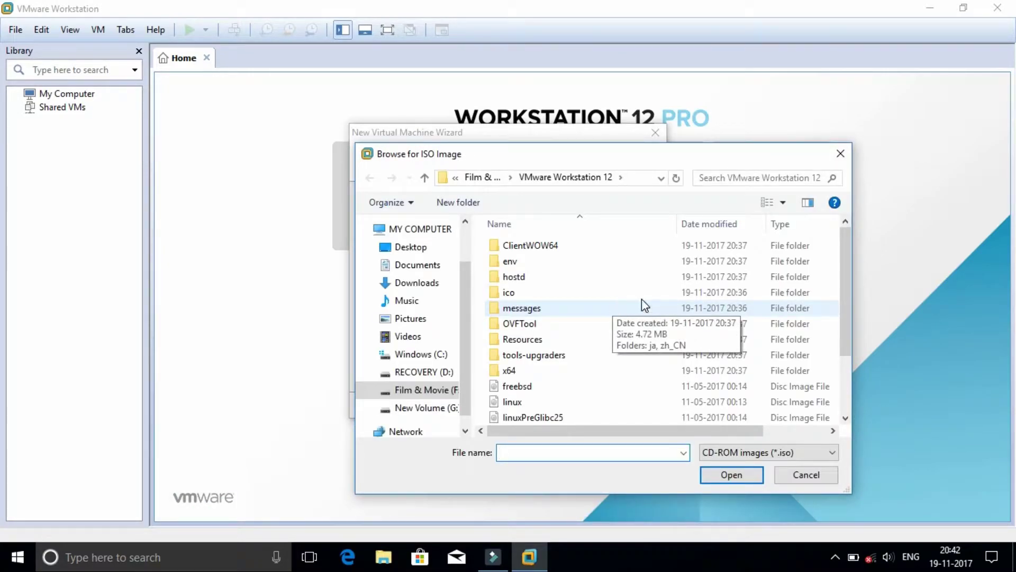
Choose the installer image "windows 7 all version" from C:\software\WINDOWS 7 and continue the wizard.
{"action": "left_click", "coordinate": [847, 268]}
{"action": "left_click_drag", "start_coordinate": [847, 271], "coordinate": [842, 251]}
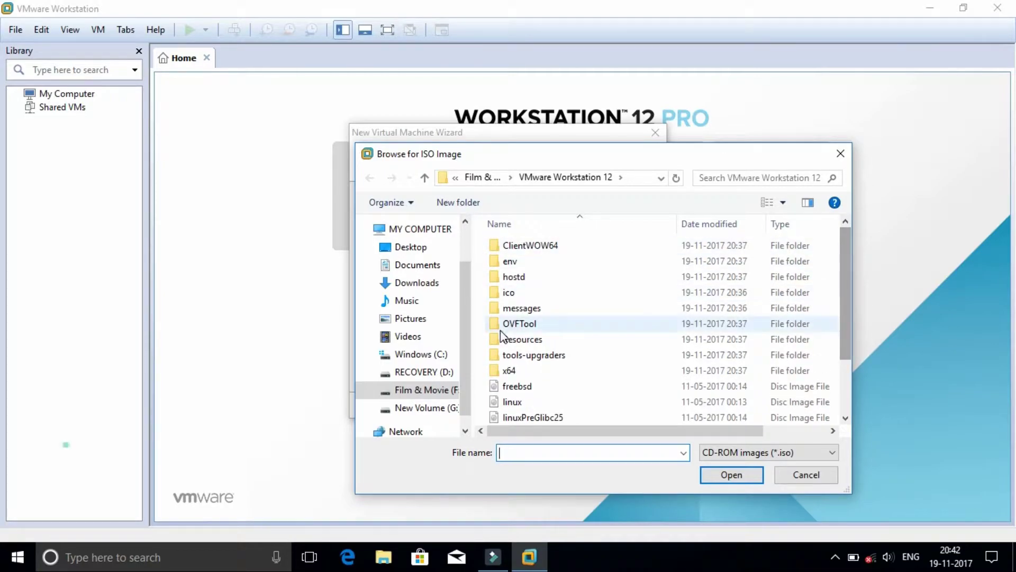
{"action": "left_click", "coordinate": [442, 356]}
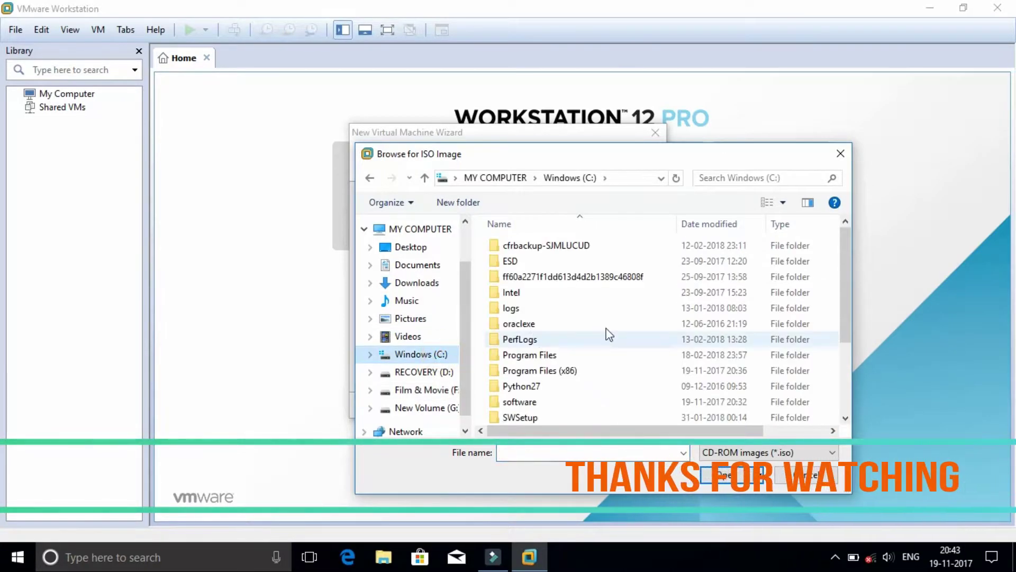
{"action": "double_click", "coordinate": [513, 405]}
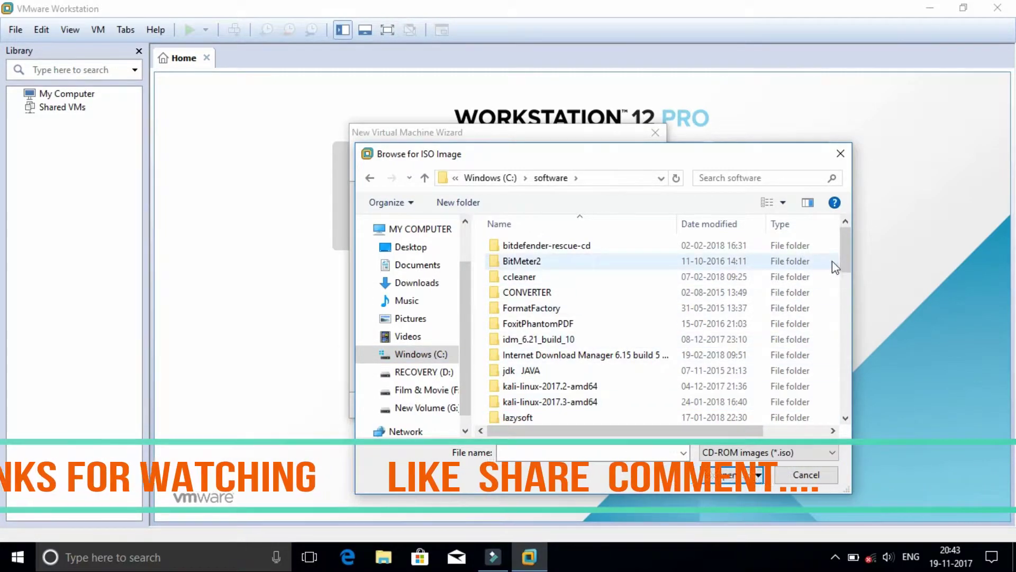
{"action": "left_click_drag", "start_coordinate": [843, 246], "coordinate": [845, 371]}
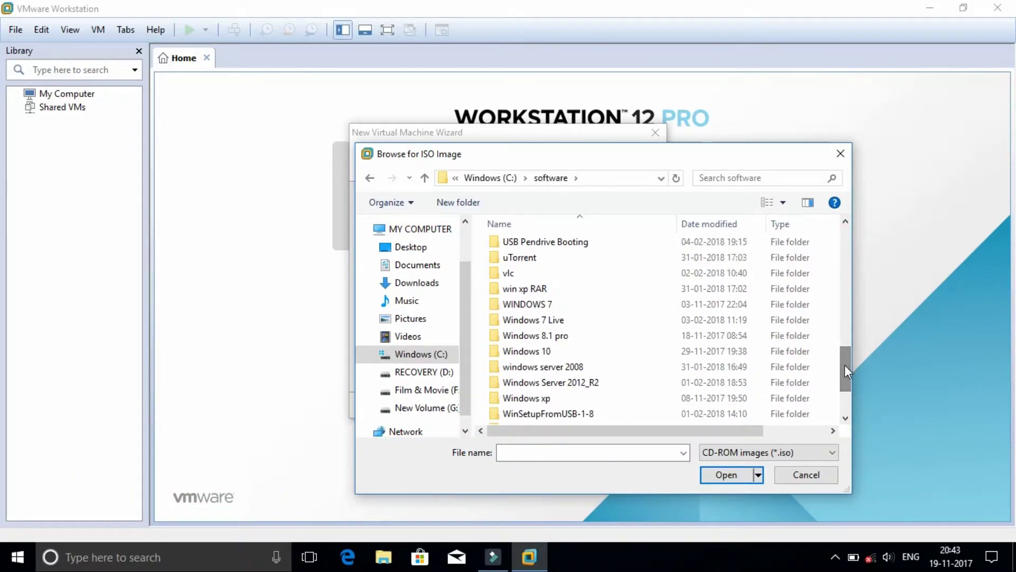
{"action": "double_click", "coordinate": [547, 305]}
{"action": "left_click", "coordinate": [582, 247]}
{"action": "double_click", "coordinate": [582, 248]}
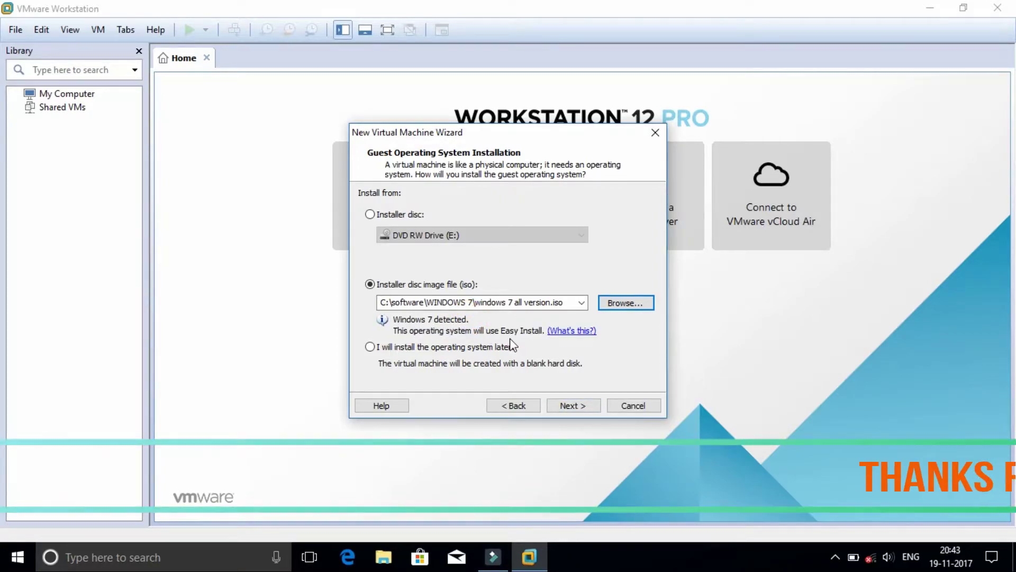
{"action": "left_click", "coordinate": [573, 404]}
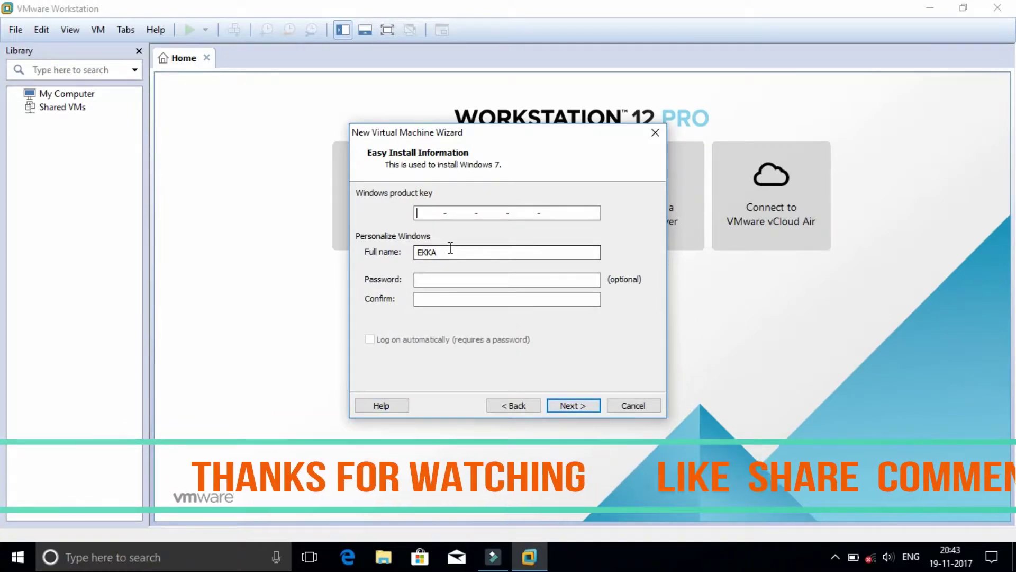
Keep the prefilled full name, leave the Windows product key and password blank, and agree to continue without a key.
{"action": "left_click", "coordinate": [427, 212]}
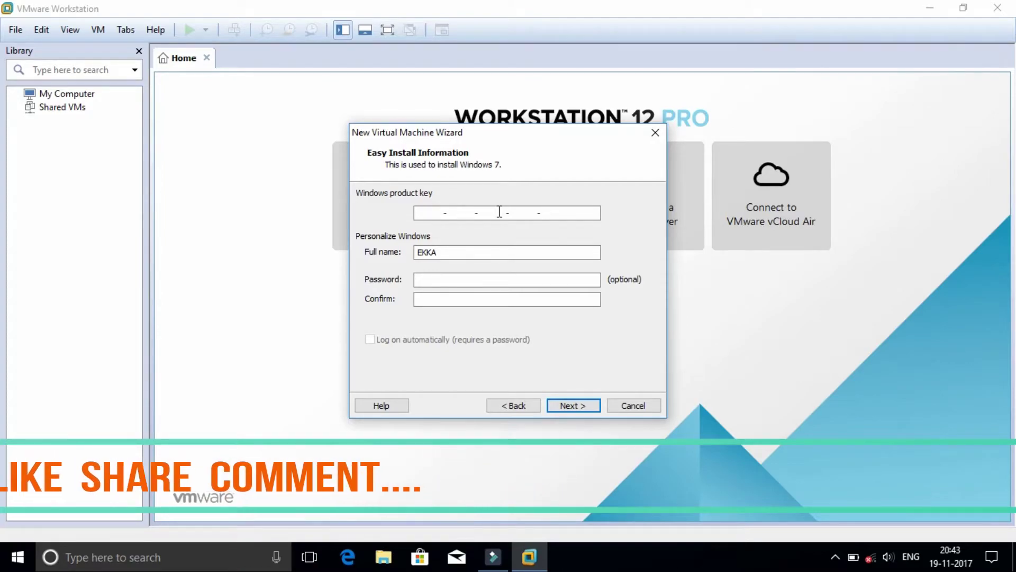
{"action": "left_click", "coordinate": [441, 255]}
{"action": "left_click", "coordinate": [442, 254]}
{"action": "left_click_drag", "start_coordinate": [442, 254], "coordinate": [288, 261]}
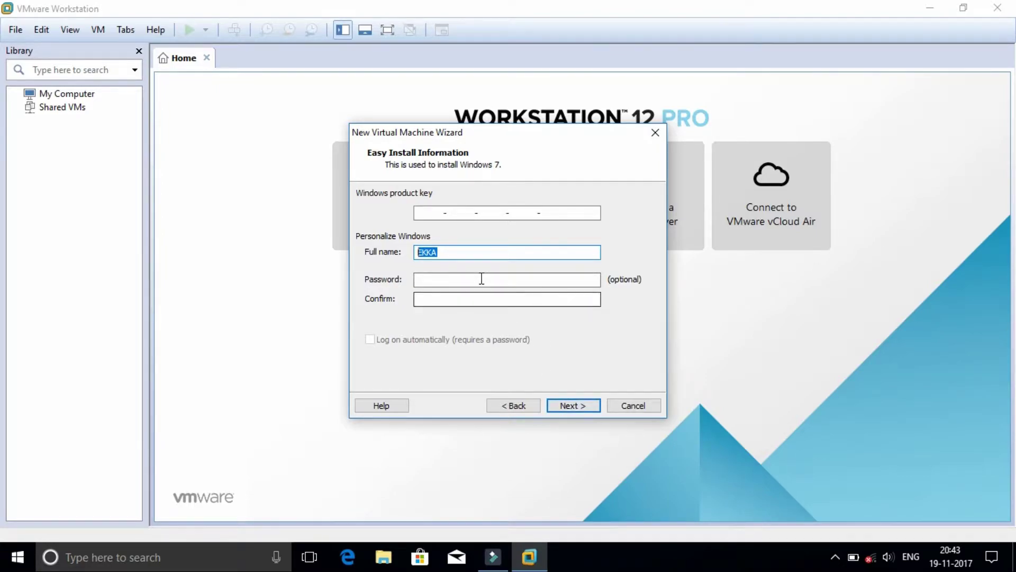
{"action": "left_click", "coordinate": [572, 405]}
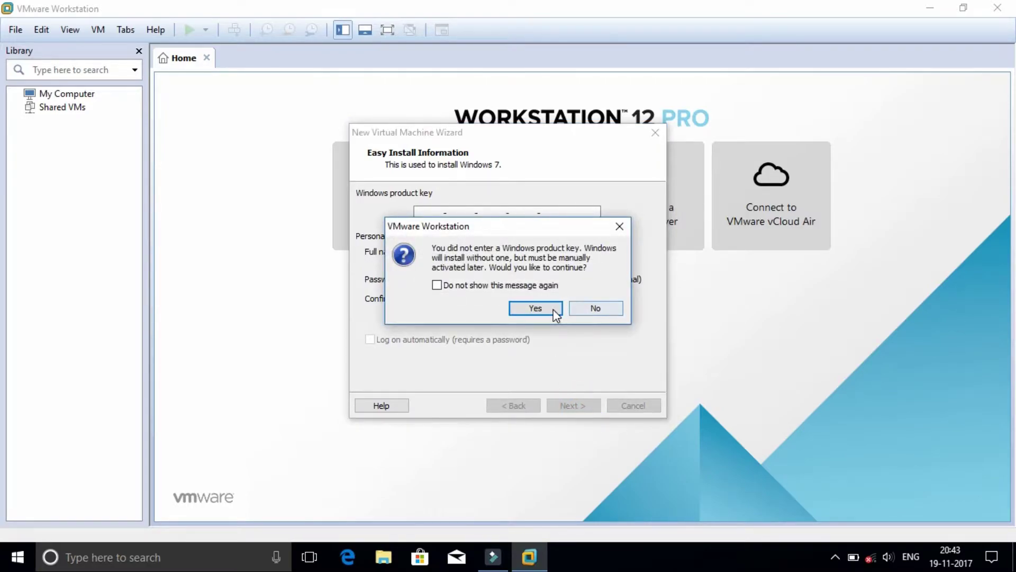
{"action": "left_click", "coordinate": [534, 308]}
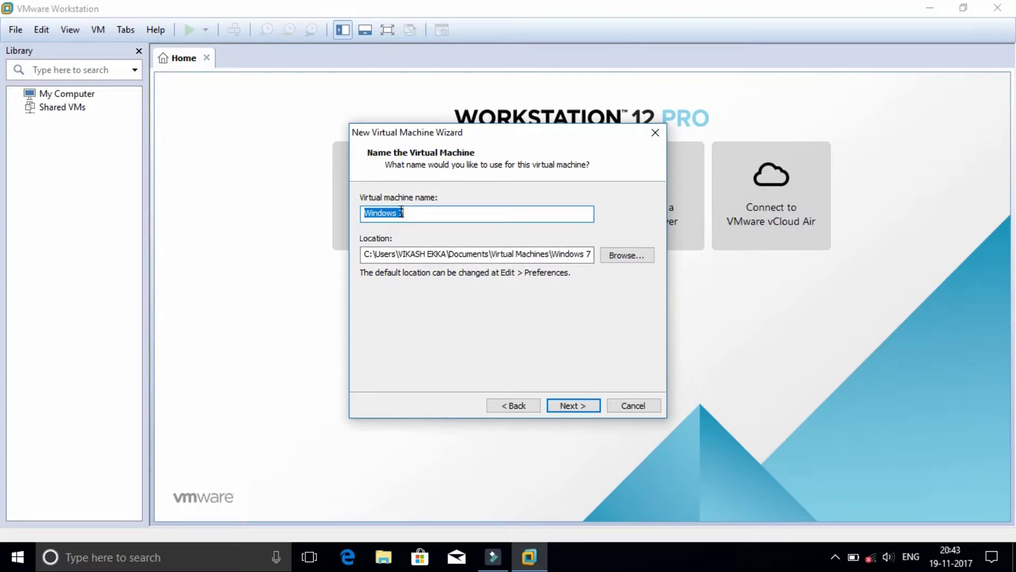
Set the virtual machine's location to the folder F:\windows 7 and proceed to the wizard's final summary.
{"action": "left_click", "coordinate": [617, 256]}
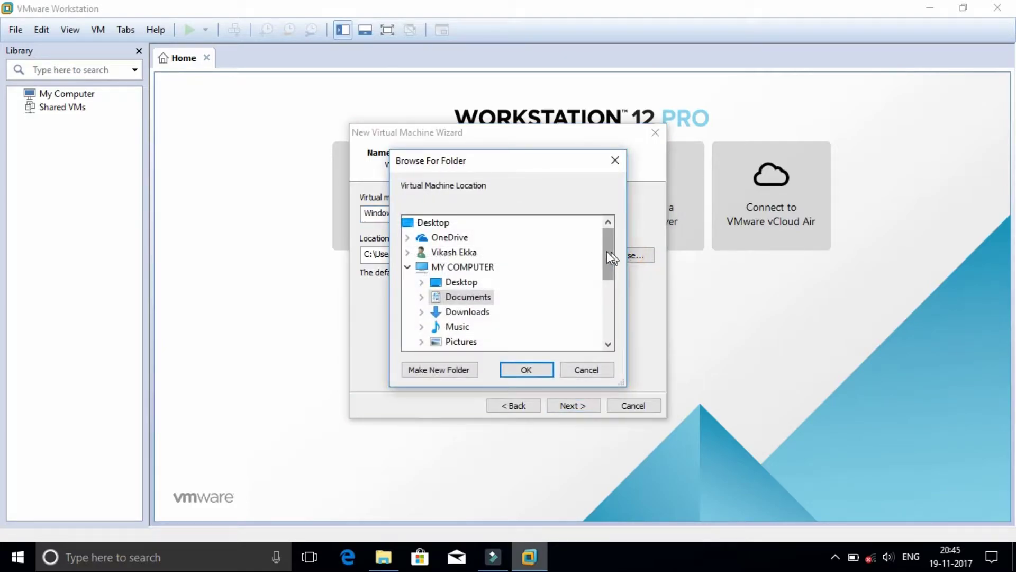
{"action": "left_click_drag", "start_coordinate": [609, 257], "coordinate": [608, 300]}
{"action": "double_click", "coordinate": [488, 297]}
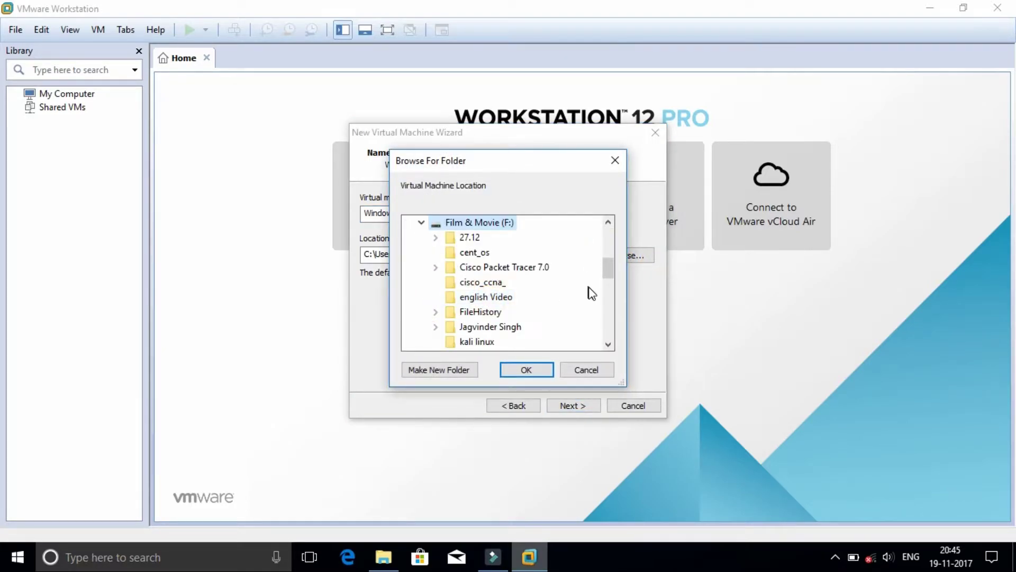
{"action": "left_click_drag", "start_coordinate": [611, 268], "coordinate": [609, 317]}
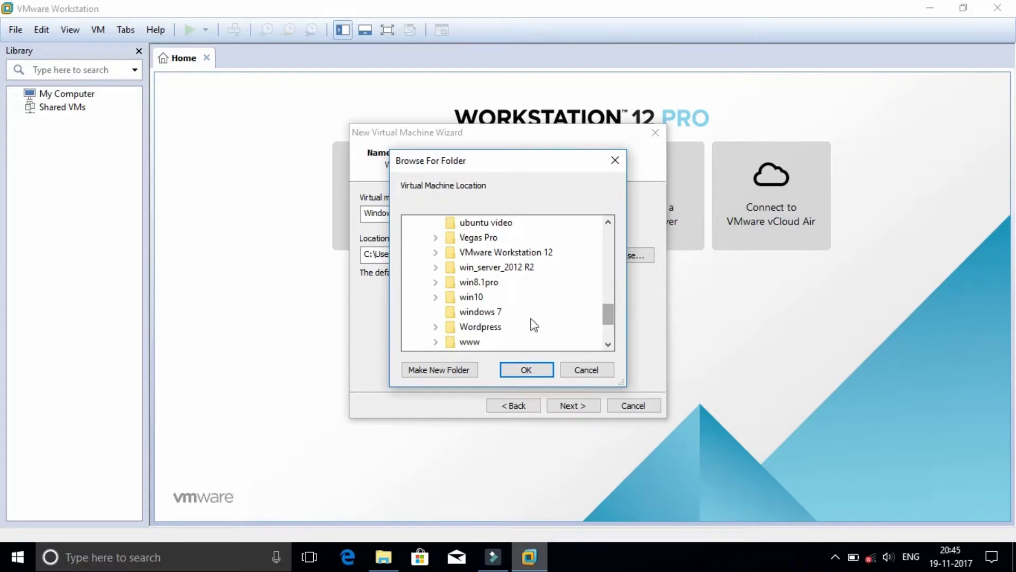
{"action": "left_click", "coordinate": [488, 314]}
{"action": "left_click", "coordinate": [525, 369]}
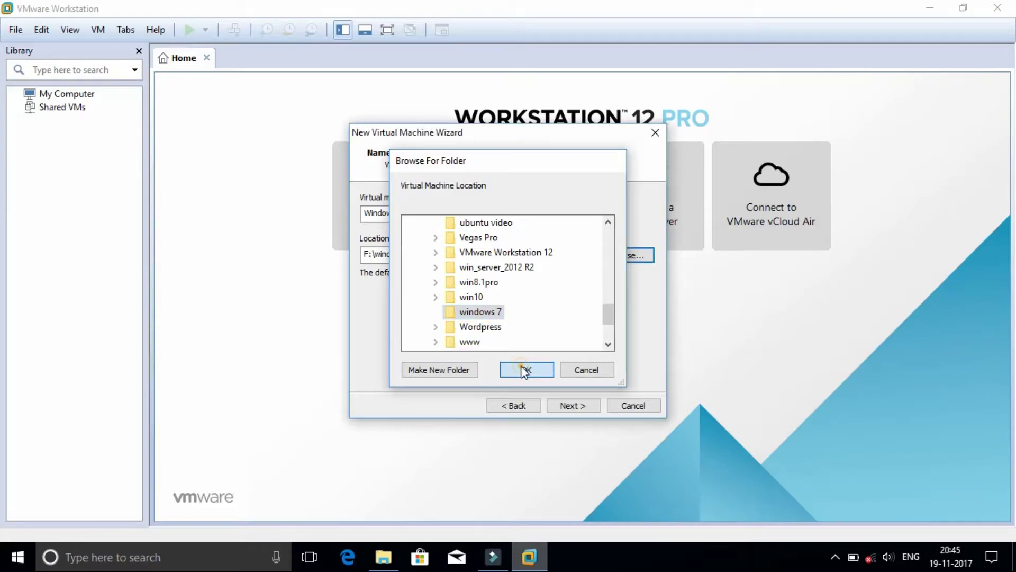
{"action": "left_click_drag", "start_coordinate": [416, 254], "coordinate": [291, 247]}
{"action": "left_click", "coordinate": [575, 408]}
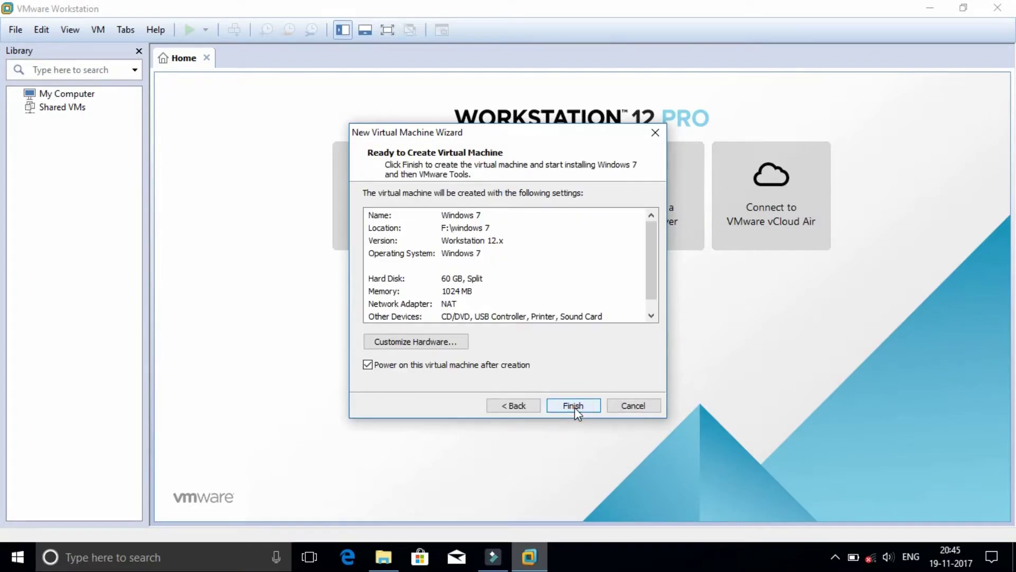
Review the virtual machine's hardware settings for memory, processors, CD/DVD, network adapter, USB controller, sound card, printer and display.
{"action": "left_click", "coordinate": [449, 344]}
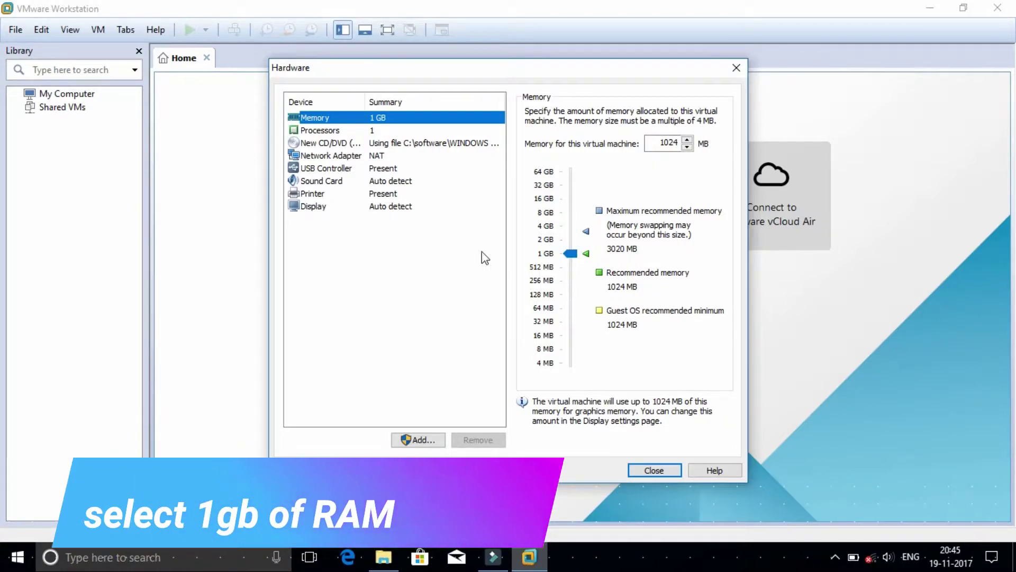
{"action": "left_click", "coordinate": [332, 134]}
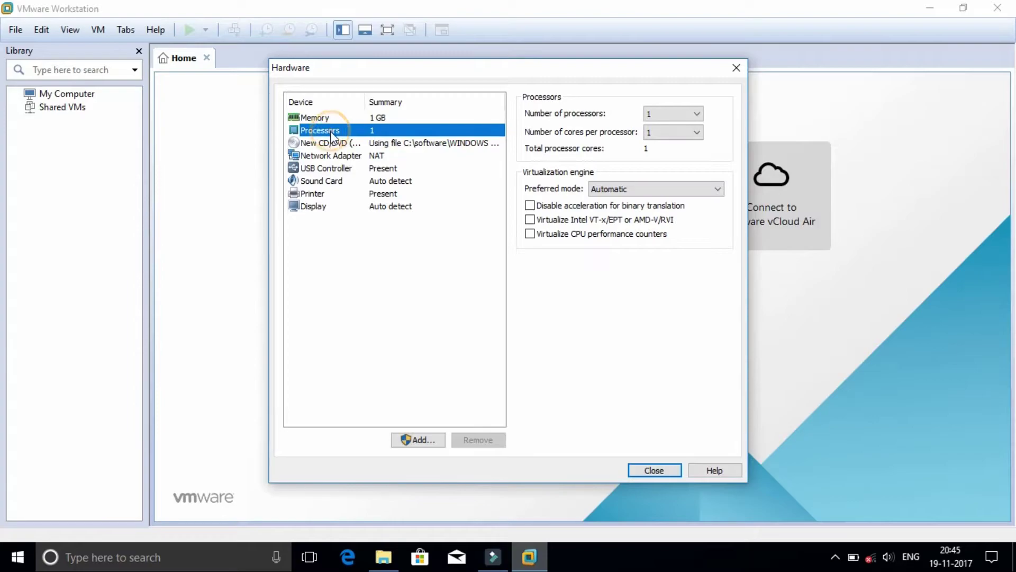
{"action": "left_click", "coordinate": [334, 144]}
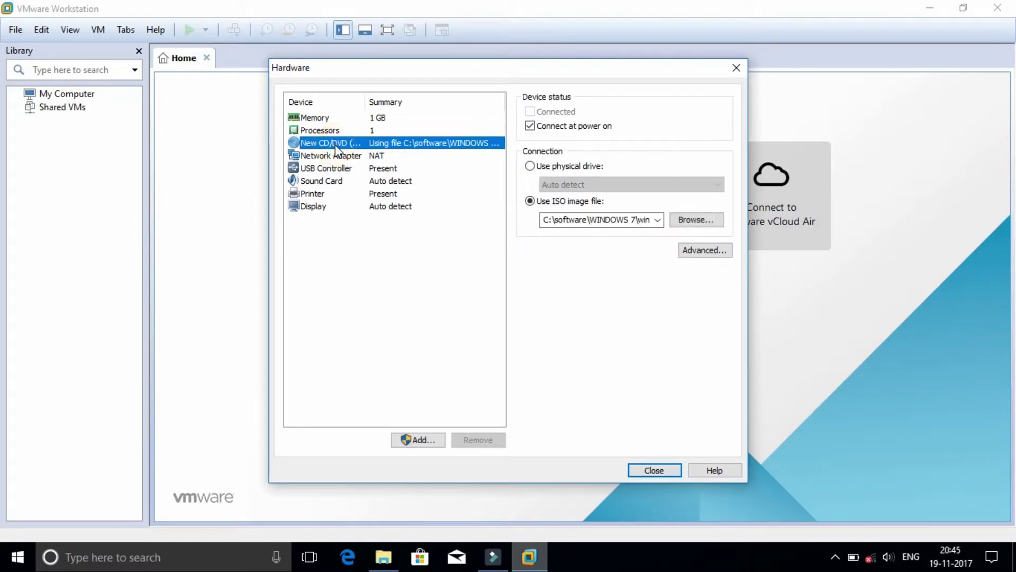
{"action": "left_click", "coordinate": [546, 220]}
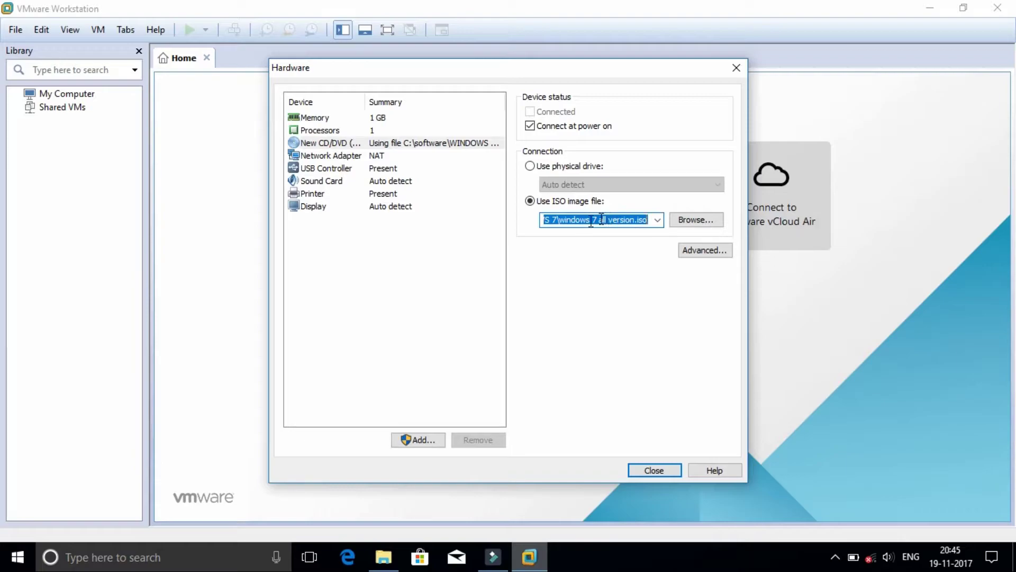
{"action": "left_click", "coordinate": [635, 246]}
{"action": "left_click", "coordinate": [363, 159]}
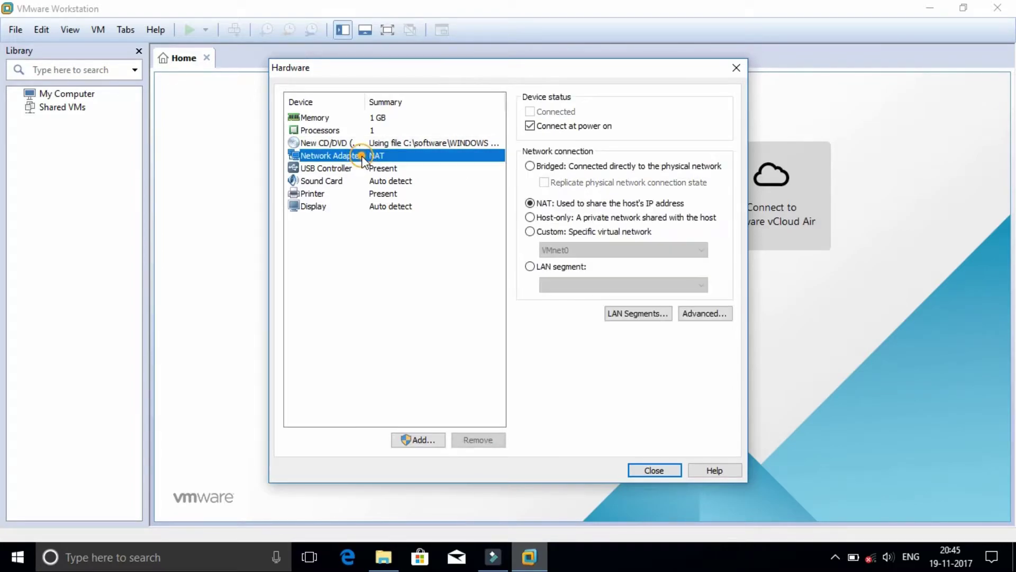
{"action": "left_click", "coordinate": [370, 169]}
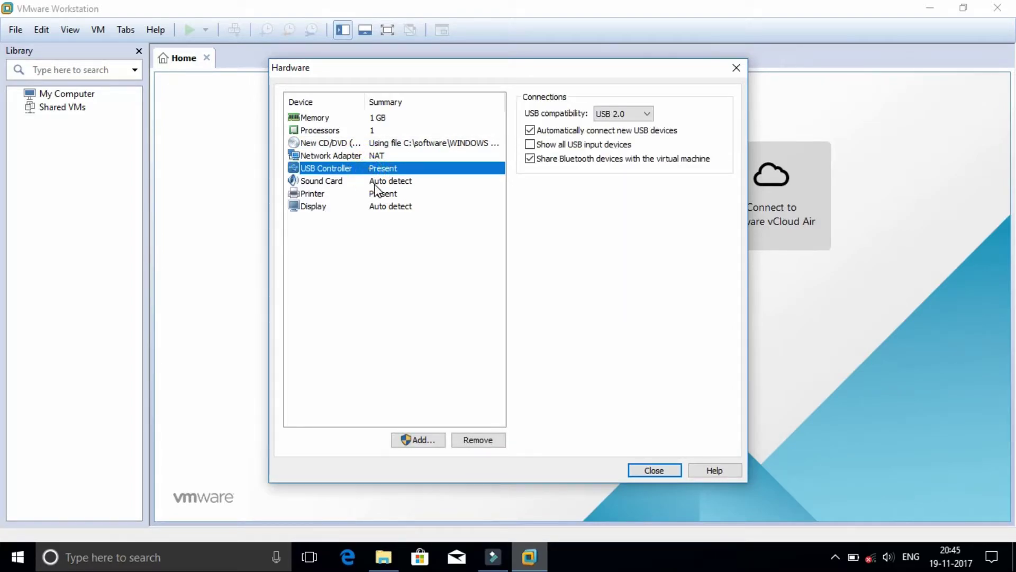
{"action": "left_click", "coordinate": [374, 181]}
{"action": "left_click", "coordinate": [376, 193]}
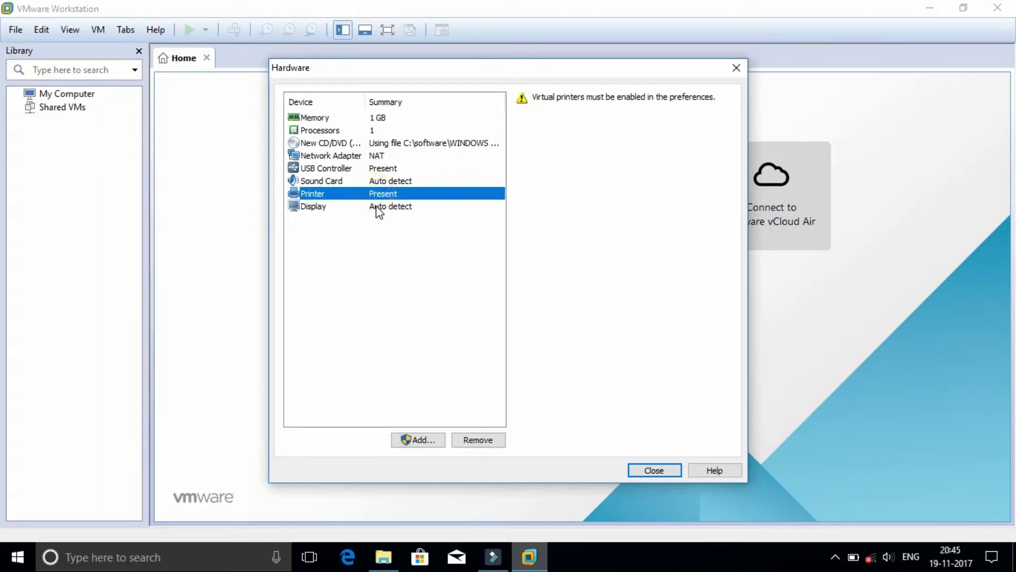
{"action": "left_click", "coordinate": [382, 209]}
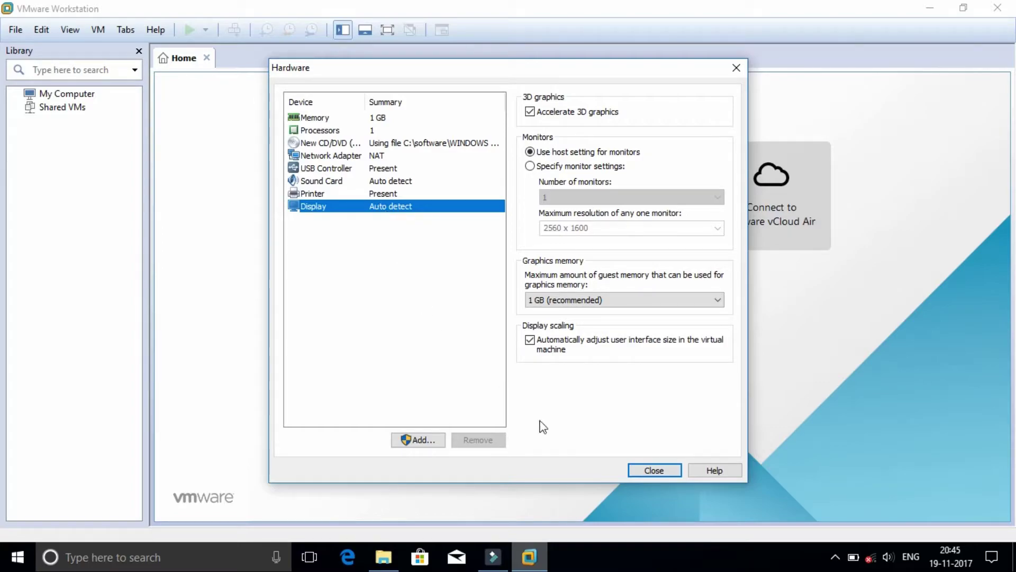
{"action": "left_click", "coordinate": [654, 471]}
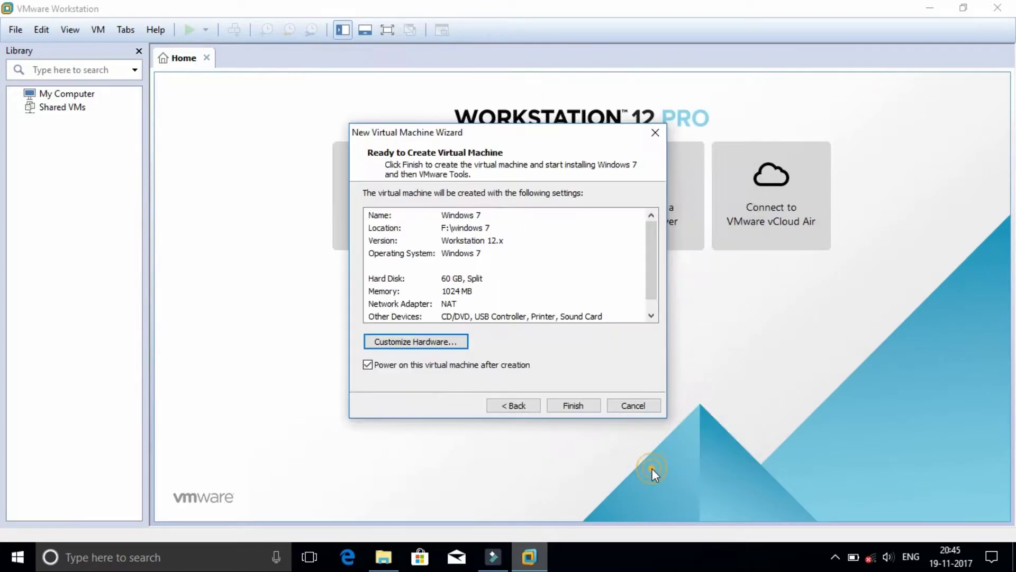
Create and power on the virtual machine, and select Windows 7 Ultimate x64 as the edition to install.
{"action": "left_click", "coordinate": [569, 407]}
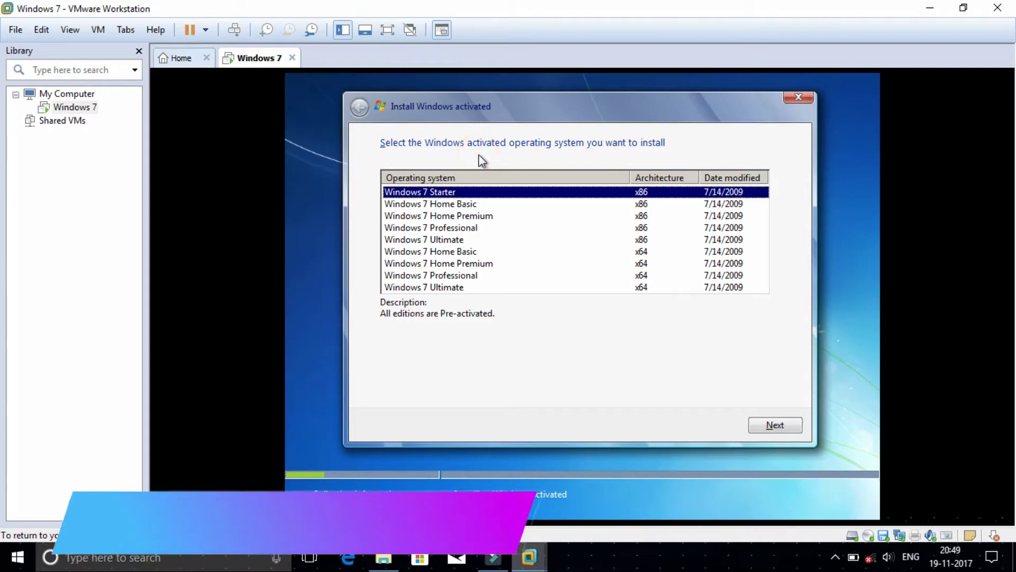
{"action": "key", "text": "Down"}
{"action": "key", "text": "Down"}
{"action": "key", "text": "Down"}
{"action": "key", "text": "Down"}
{"action": "key", "text": "Down"}
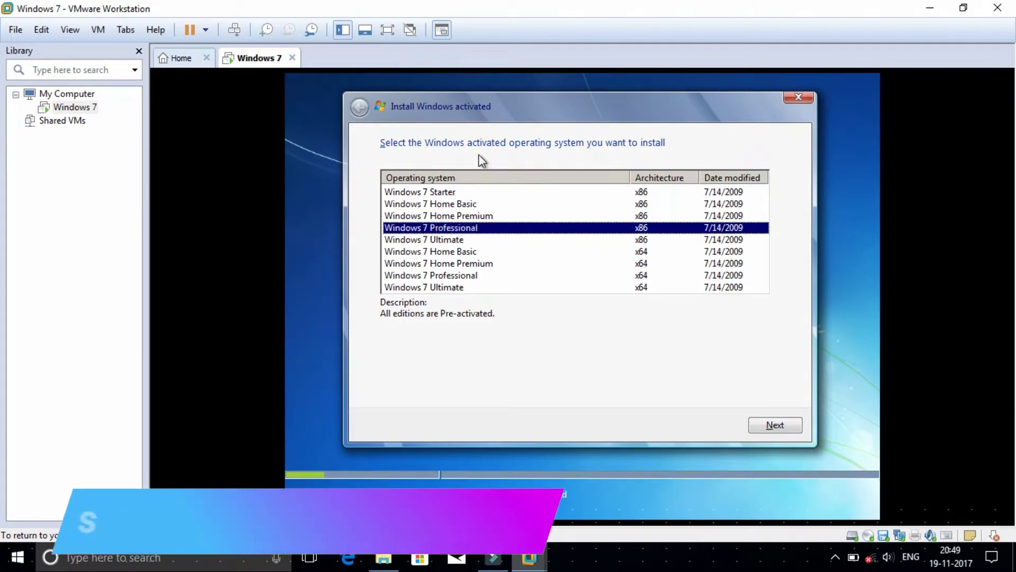
{"action": "key", "text": "Down"}
{"action": "key", "text": "Down"}
{"action": "key", "text": "Down"}
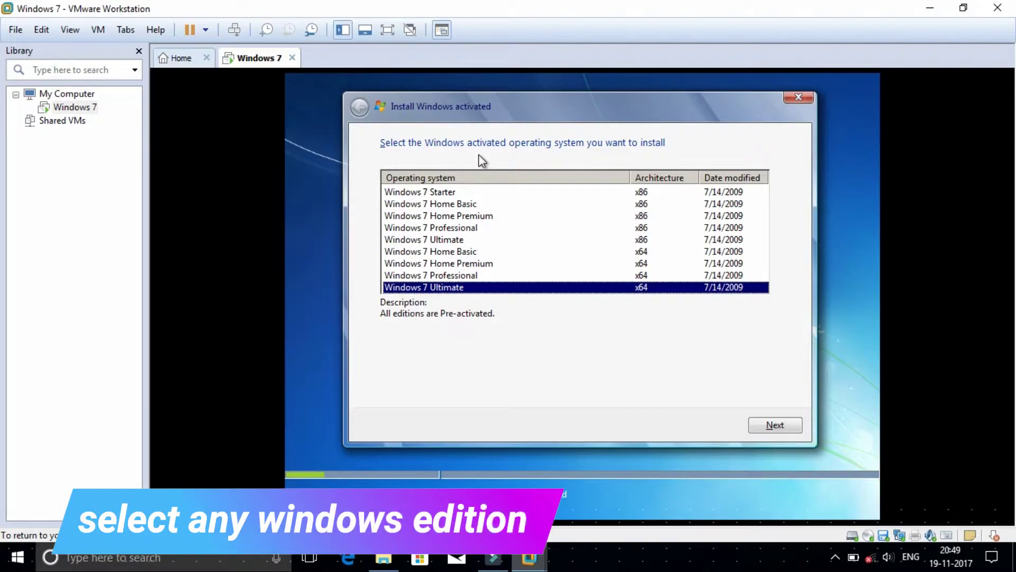
{"action": "key", "text": "Up"}
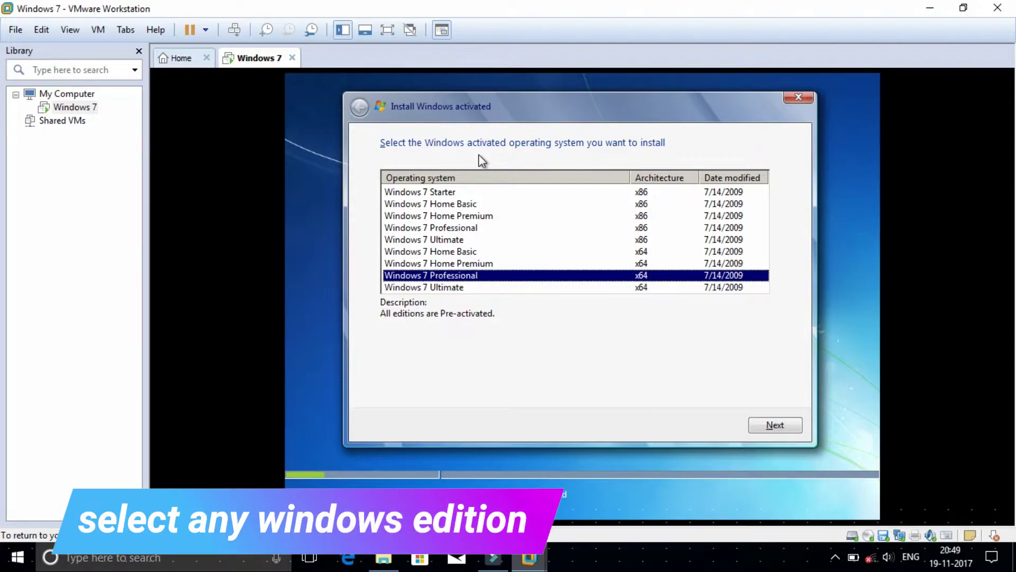
{"action": "key", "text": "Down"}
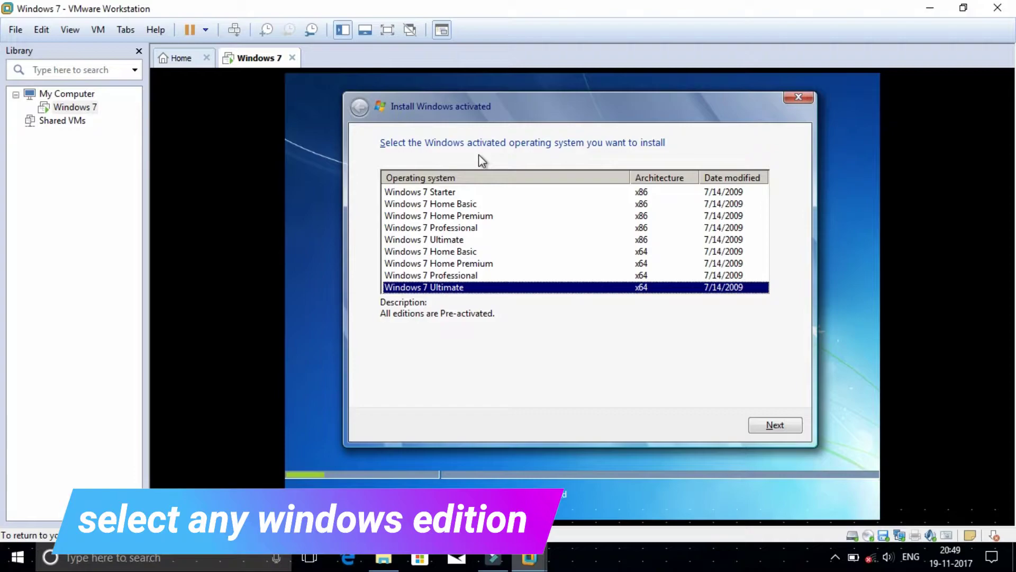
{"action": "key", "text": "Up"}
{"action": "key", "text": "Up"}
{"action": "key", "text": "Up"}
{"action": "key", "text": "Up"}
{"action": "key", "text": "Up"}
{"action": "key", "text": "Up"}
{"action": "key", "text": "Up"}
{"action": "key", "text": "Up"}
{"action": "key", "text": "Down"}
{"action": "key", "text": "Down"}
{"action": "key", "text": "Down"}
{"action": "key", "text": "Down"}
{"action": "key", "text": "Down"}
{"action": "key", "text": "Down"}
{"action": "key", "text": "Down"}
{"action": "key", "text": "Down"}
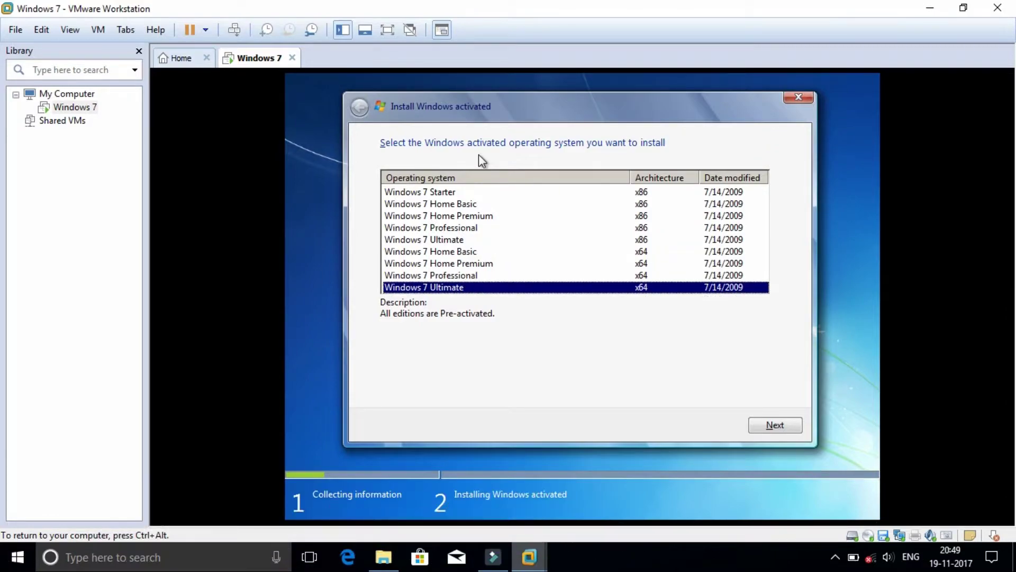
{"action": "key", "text": "Return"}
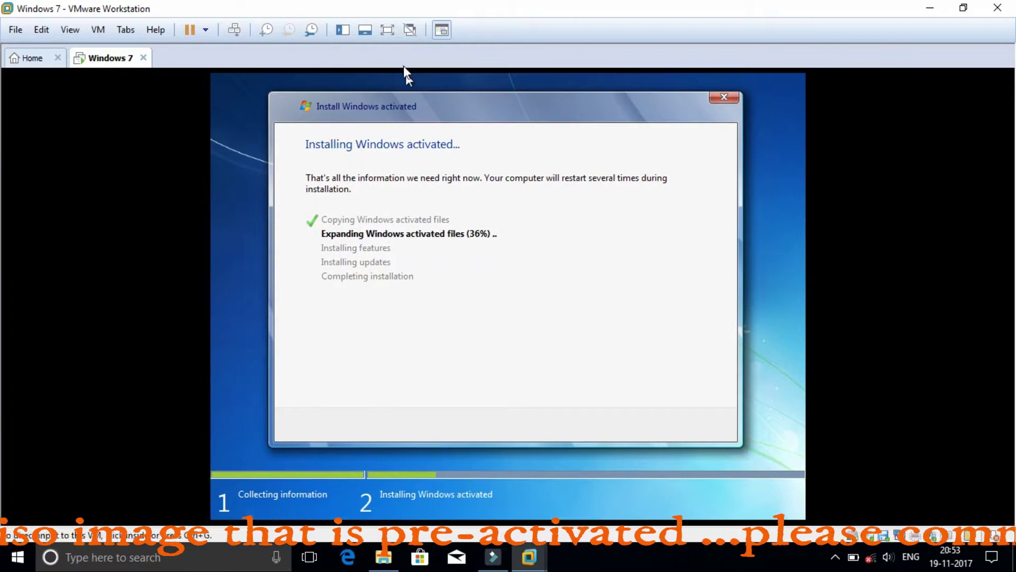
Show the virtual machine in full screen and set the computer name to "PC-" followed by the owner's surname.
{"action": "left_click", "coordinate": [388, 30]}
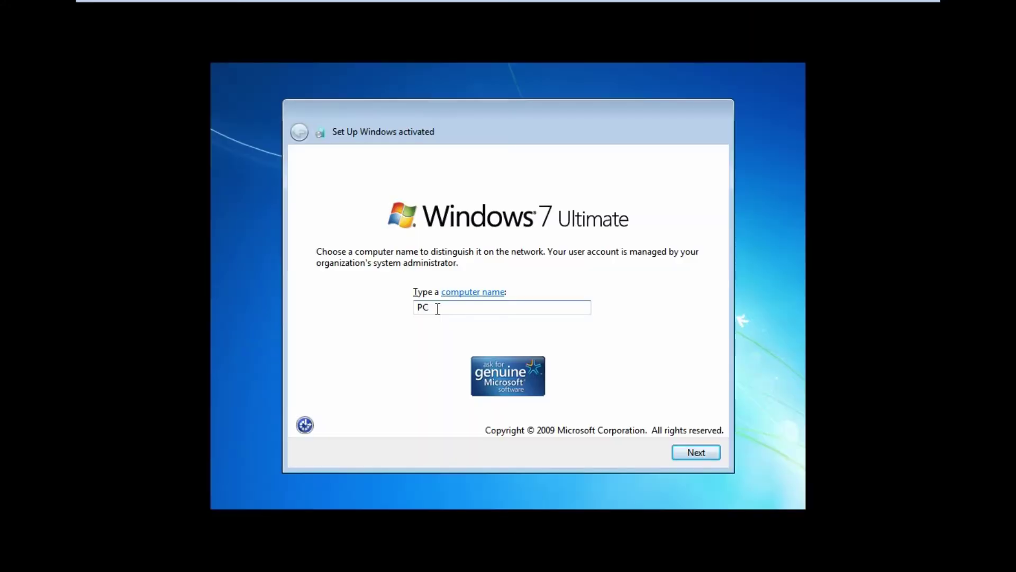
{"action": "double_click", "coordinate": [438, 309]}
{"action": "left_click", "coordinate": [451, 307]}
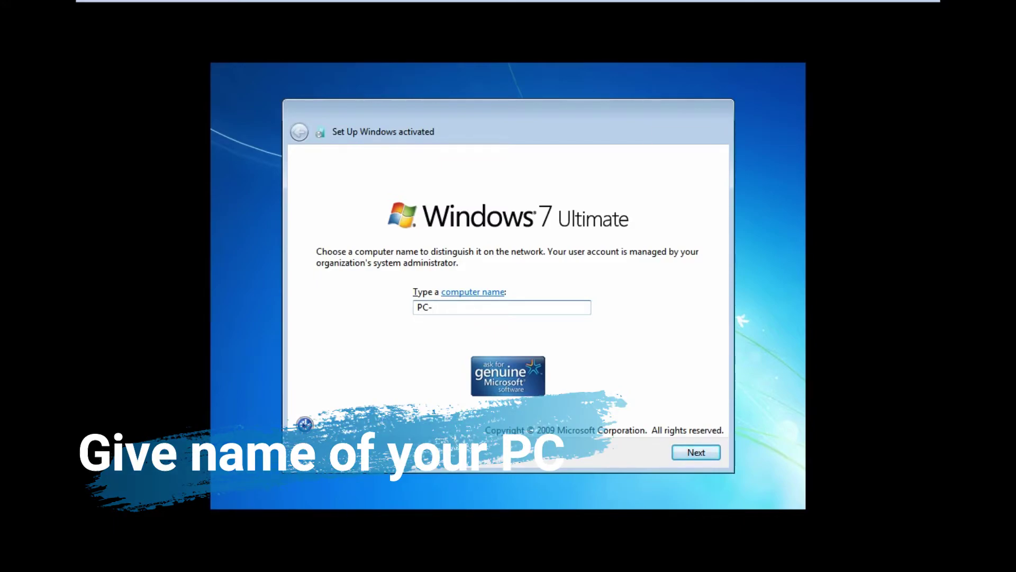
{"action": "type", "text": "-ekka"}
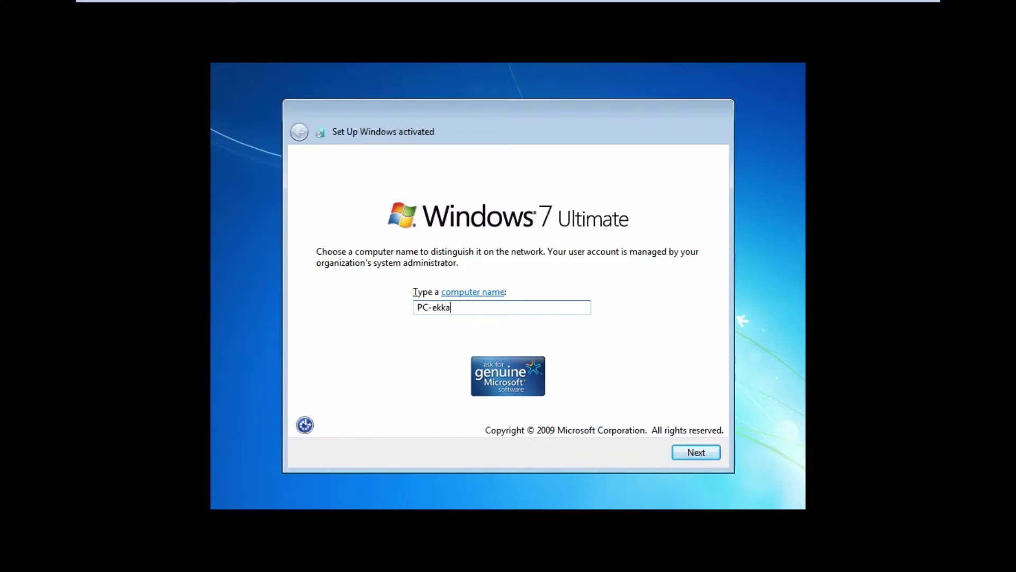
{"action": "left_click", "coordinate": [698, 454]}
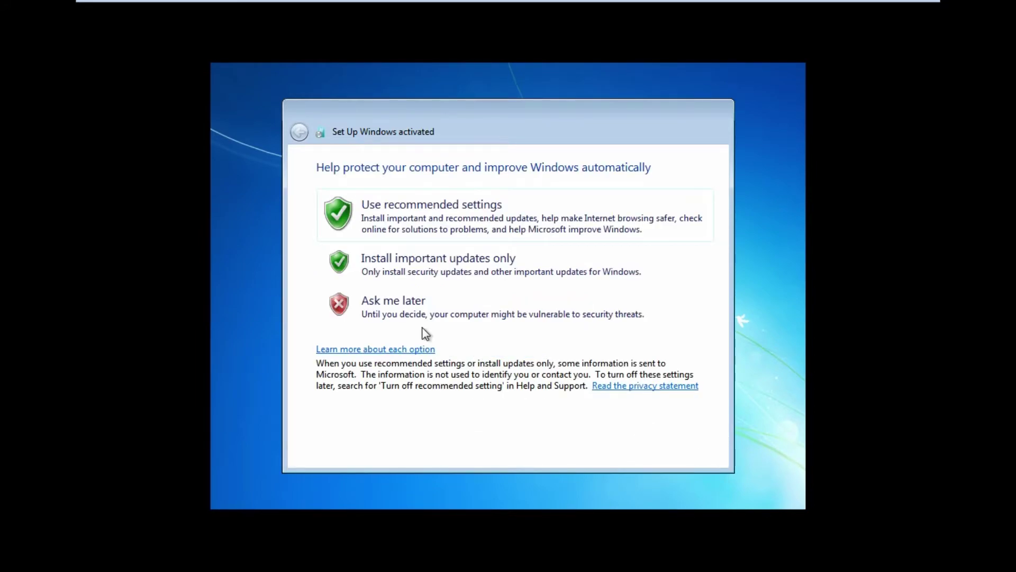
Choose the recommended update settings and set the computer's current location to Home network to finish the Windows setup.
{"action": "left_click", "coordinate": [459, 218]}
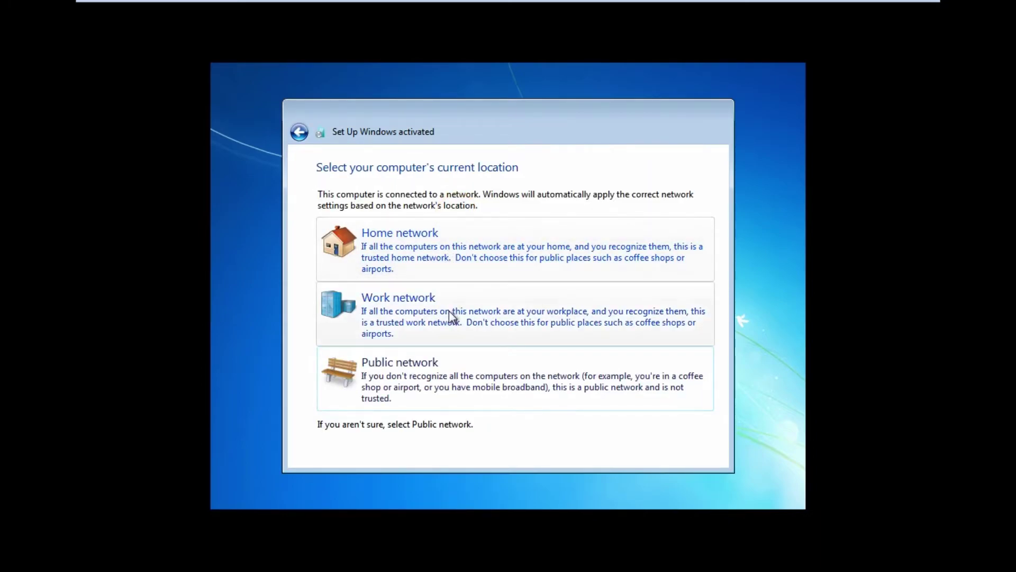
{"action": "left_click", "coordinate": [492, 246]}
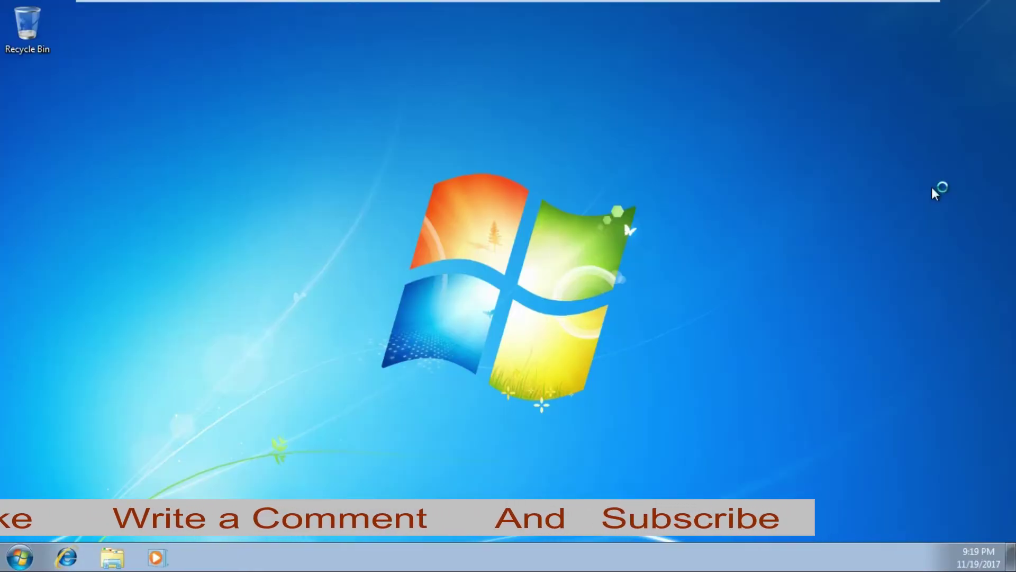
Refresh the new desktop, view the contents of the user's personal folder and close its window.
{"action": "right_click", "coordinate": [286, 235]}
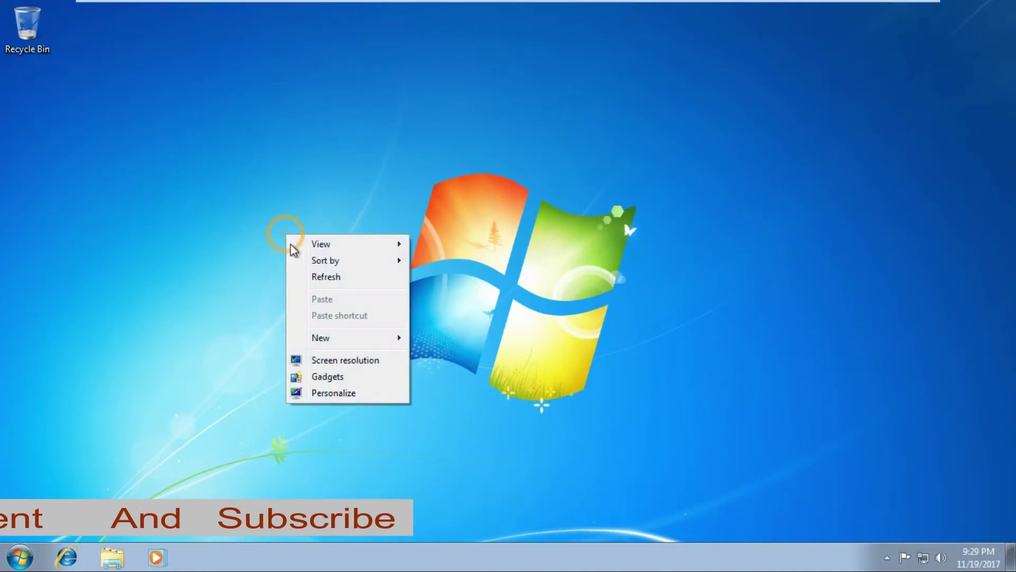
{"action": "left_click", "coordinate": [302, 277]}
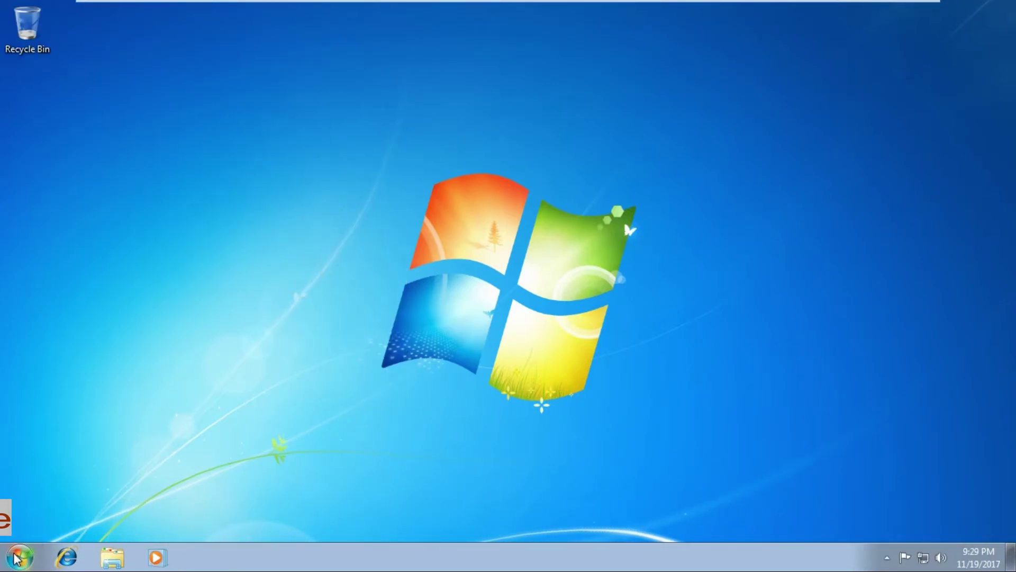
{"action": "left_click", "coordinate": [19, 557]}
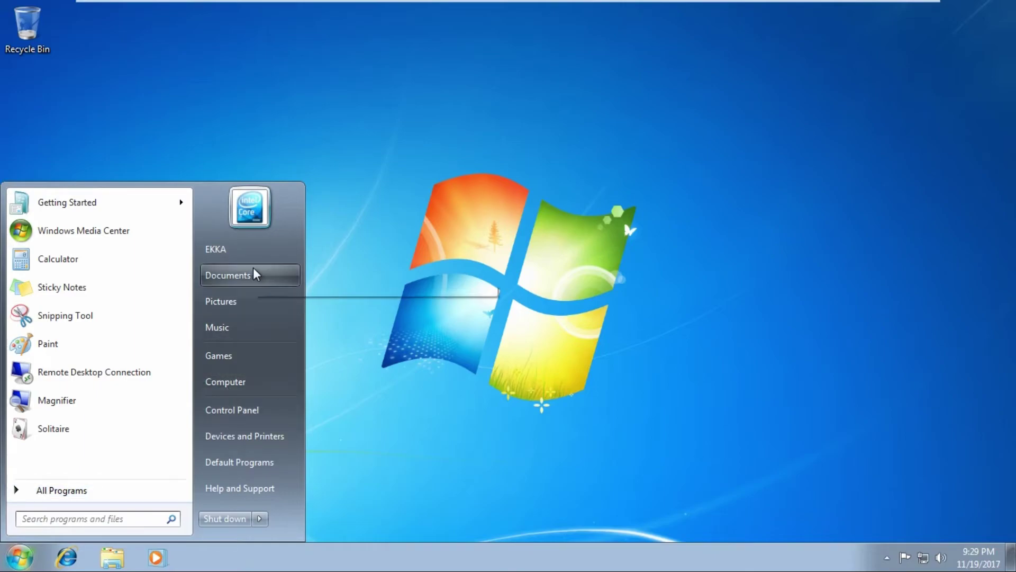
{"action": "left_click", "coordinate": [222, 248]}
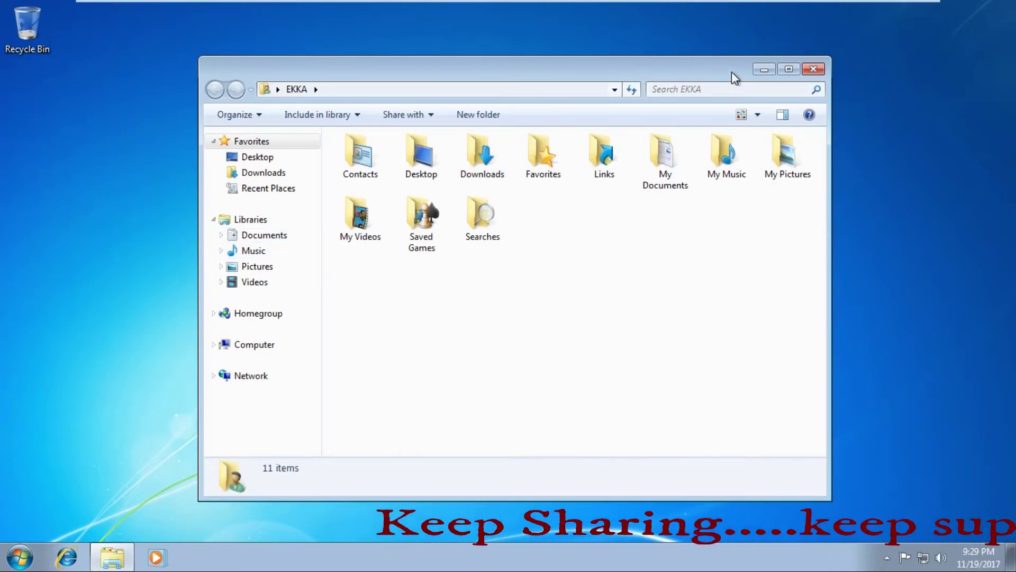
{"action": "left_click", "coordinate": [814, 70]}
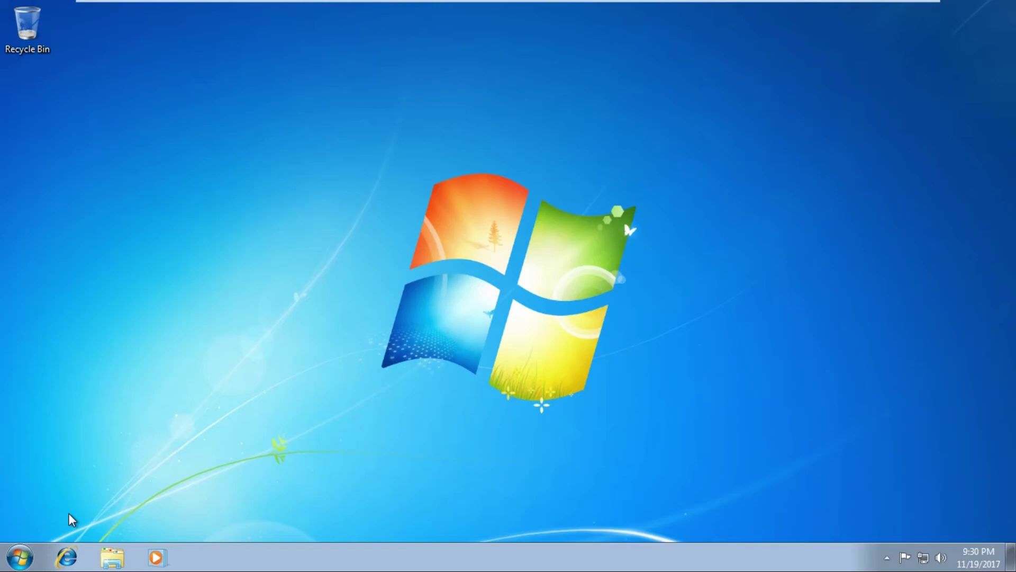
Review the Toolbars, Taskbar and Start Menu settings in the Taskbar and Start Menu Properties, and close them without changes.
{"action": "left_click", "coordinate": [106, 176]}
{"action": "right_click", "coordinate": [24, 559]}
{"action": "left_click", "coordinate": [59, 527]}
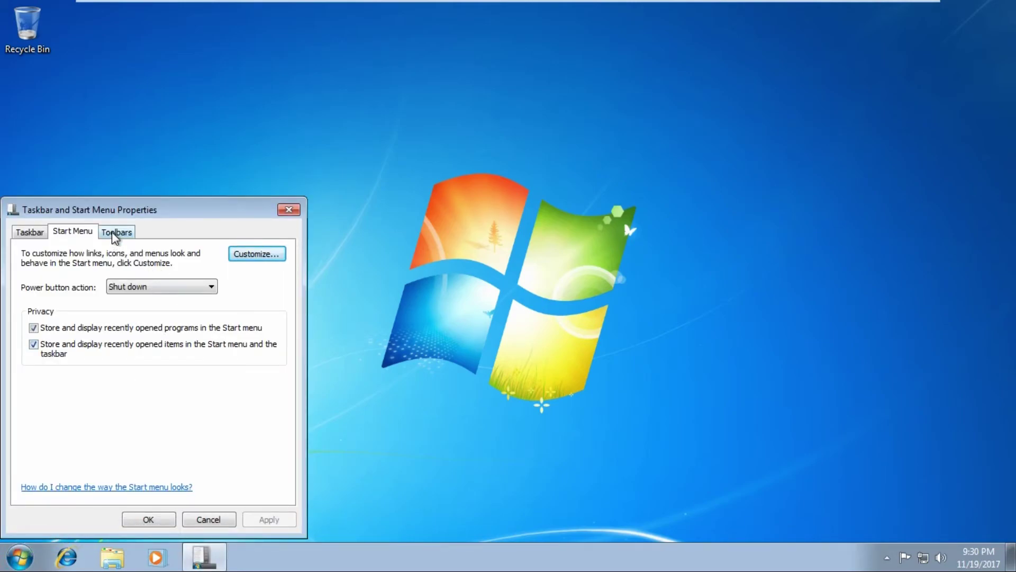
{"action": "left_click", "coordinate": [113, 232]}
{"action": "left_click", "coordinate": [25, 234]}
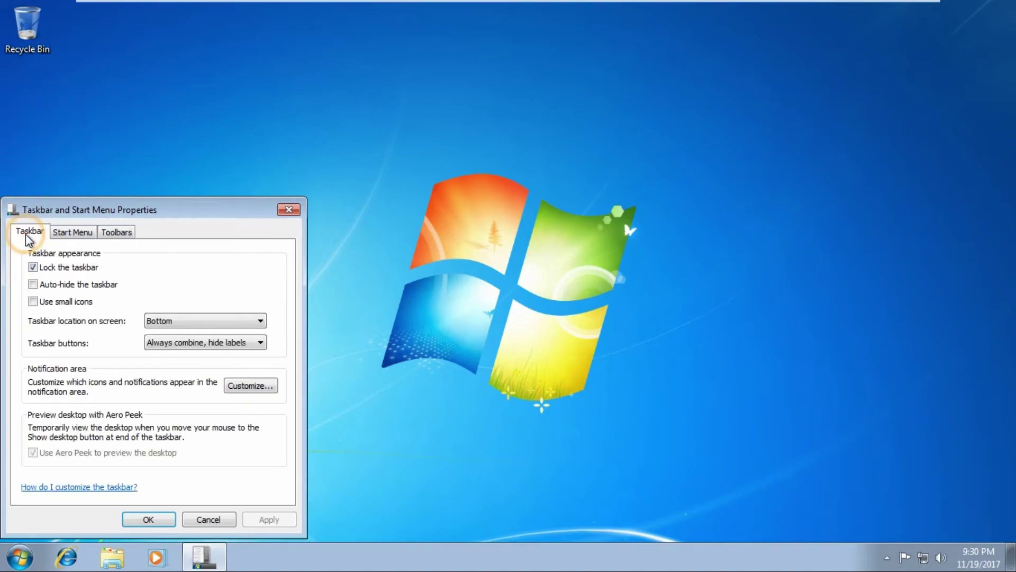
{"action": "left_click", "coordinate": [68, 233]}
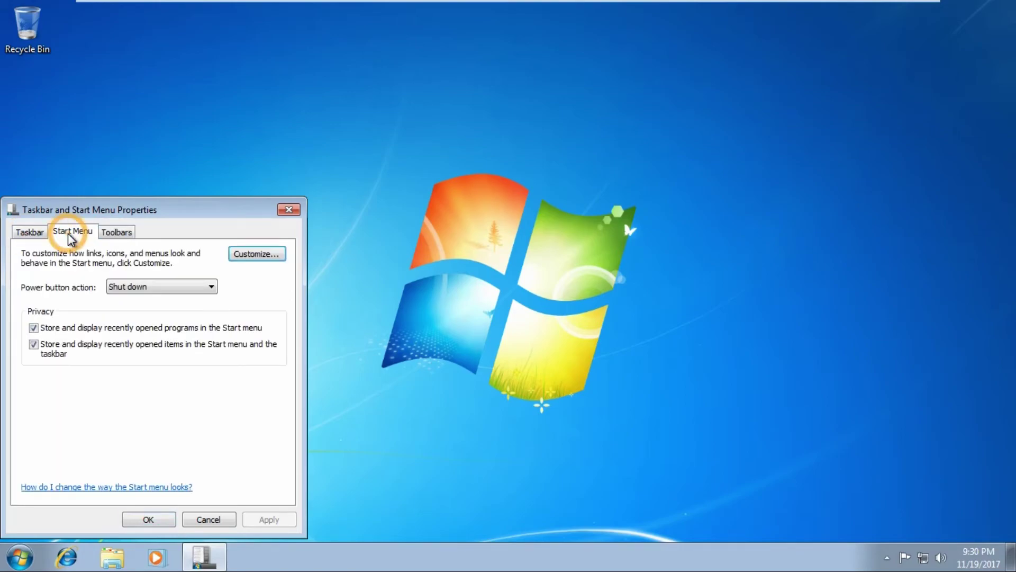
{"action": "left_click", "coordinate": [288, 211]}
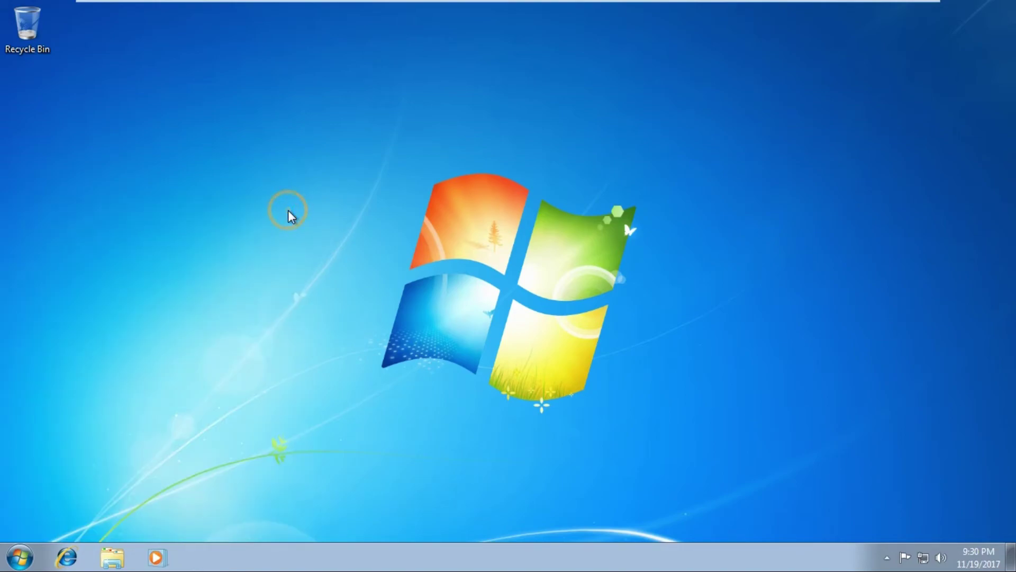
Open the Computer's properties from Windows Explorer, examine the edition, system and activation details in a maximized window, and close both windows.
{"action": "right_click", "coordinate": [16, 562]}
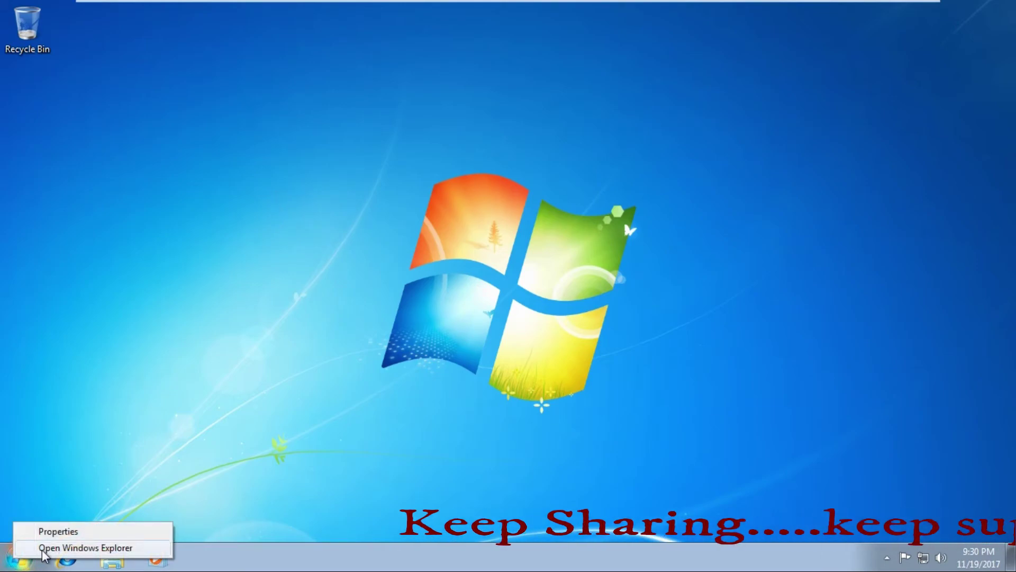
{"action": "left_click", "coordinate": [42, 548]}
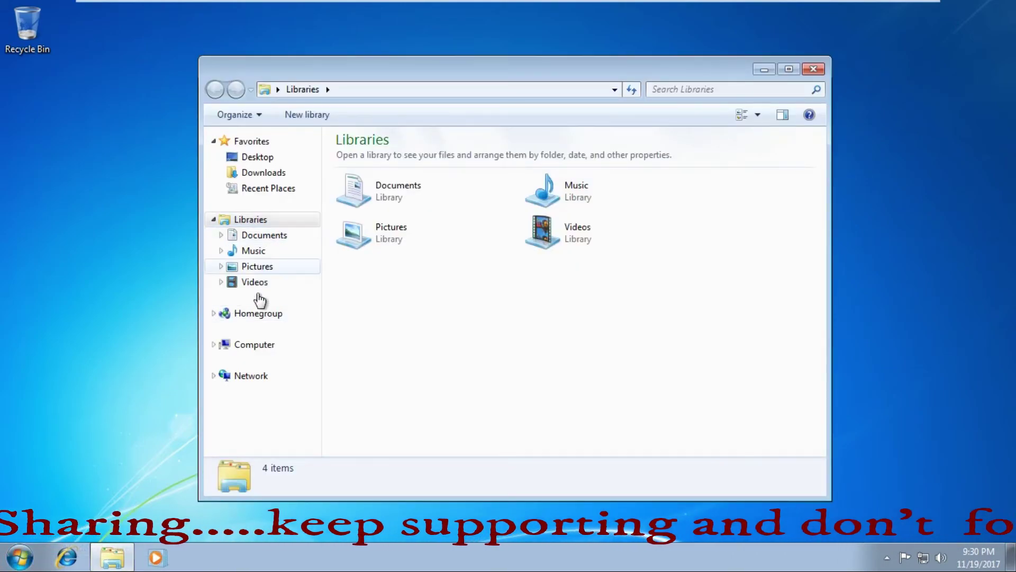
{"action": "right_click", "coordinate": [258, 344]}
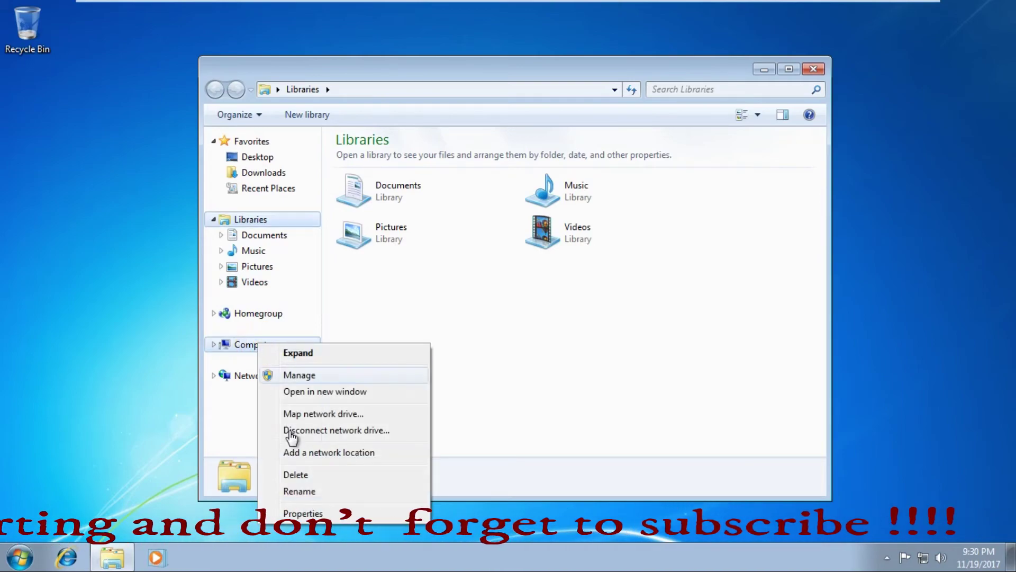
{"action": "left_click", "coordinate": [292, 514]}
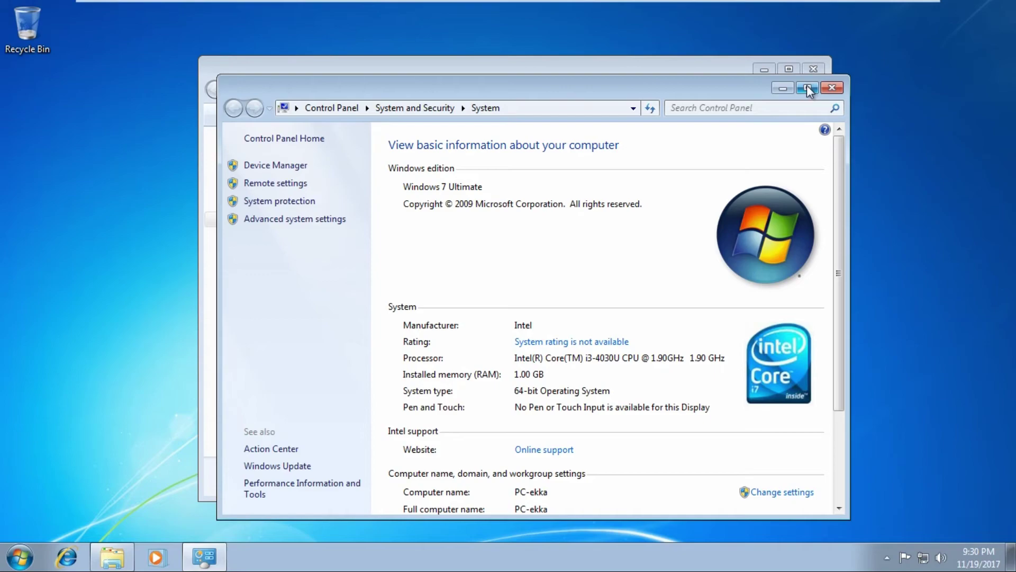
{"action": "left_click", "coordinate": [813, 70]}
{"action": "left_click", "coordinate": [807, 88]}
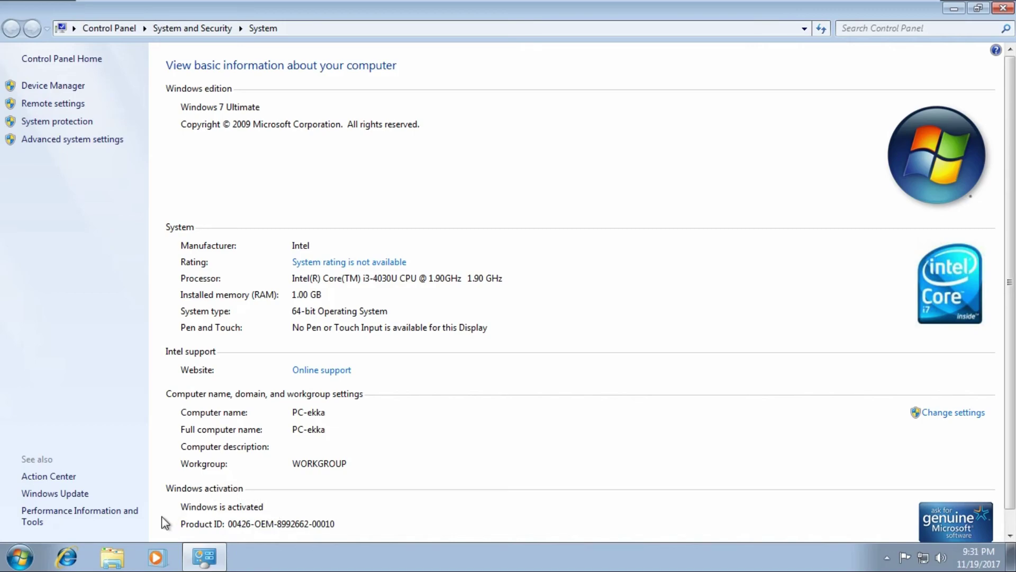
{"action": "left_click", "coordinate": [1002, 8]}
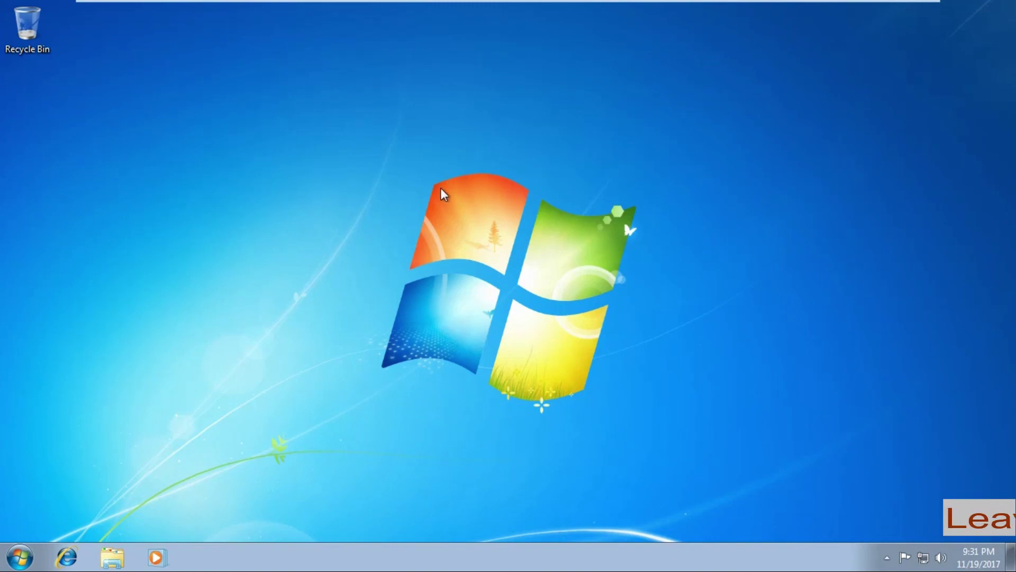
Refresh the virtual machine's desktop twice.
{"action": "right_click", "coordinate": [402, 193]}
{"action": "left_click", "coordinate": [424, 234]}
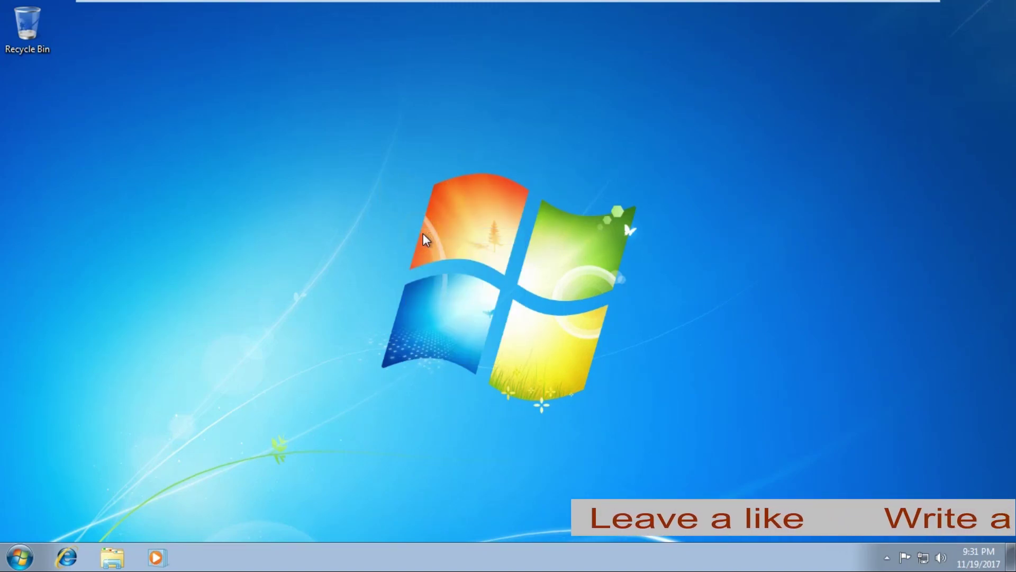
{"action": "right_click", "coordinate": [424, 233]}
{"action": "left_click", "coordinate": [447, 278]}
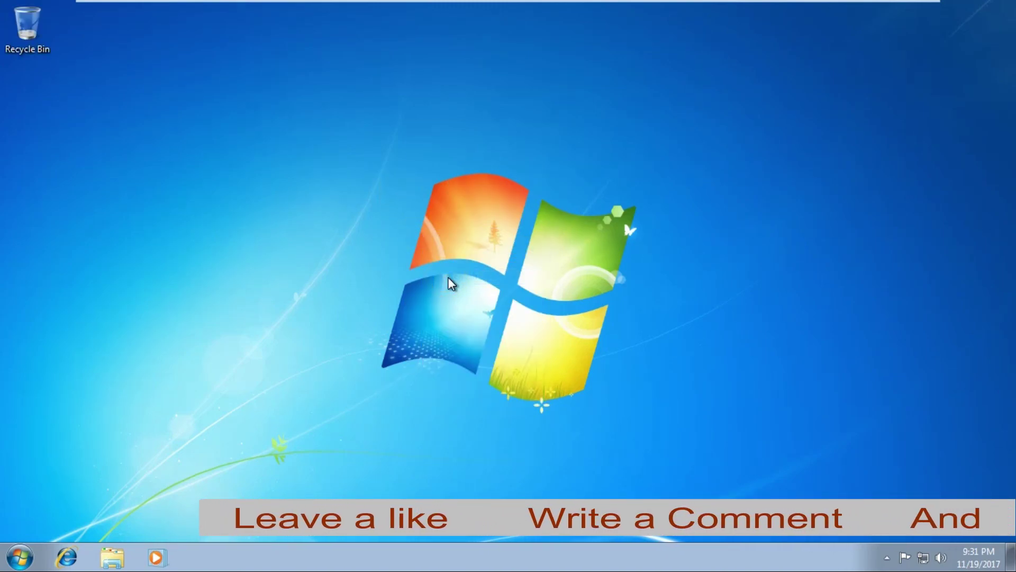
{"action": "mouse_move", "coordinate": [771, 5]}
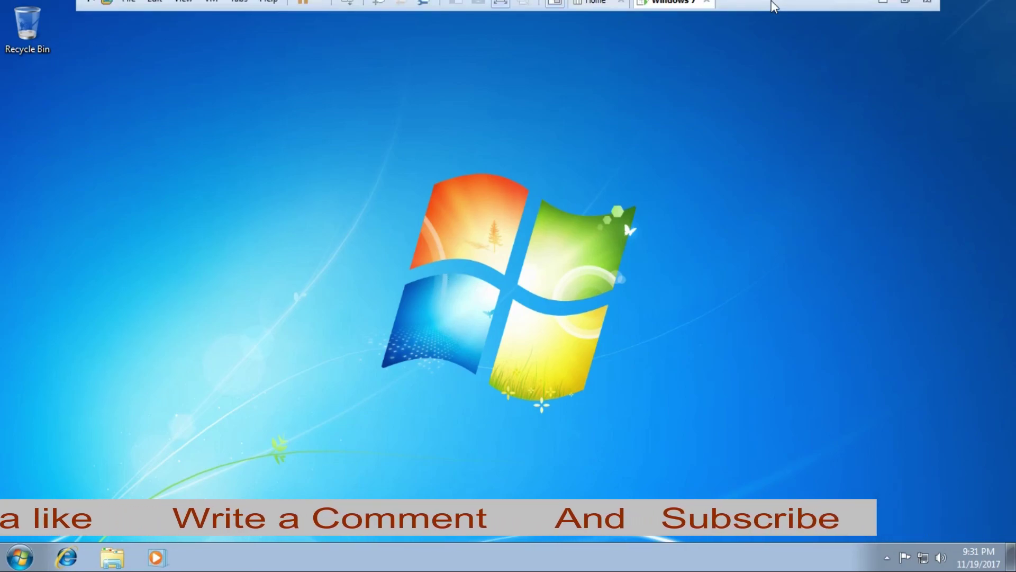